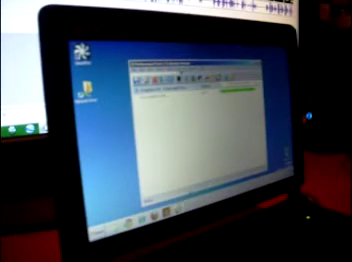
# Start rerunning PassMark's 2D Fonts and Text benchmark from the Tests menu.
pyautogui.click(175, 73)
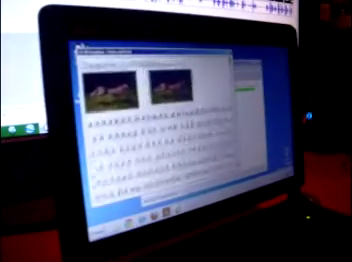
pyautogui.scroll(-3, 150, 120)
pyautogui.scroll(3, 150, 120)
pyautogui.scroll(-3, 150, 120)
pyautogui.scroll(3, 150, 120)
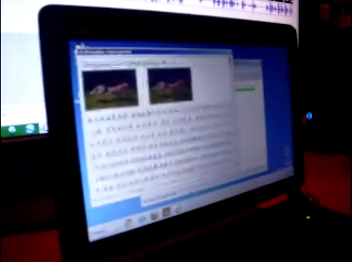